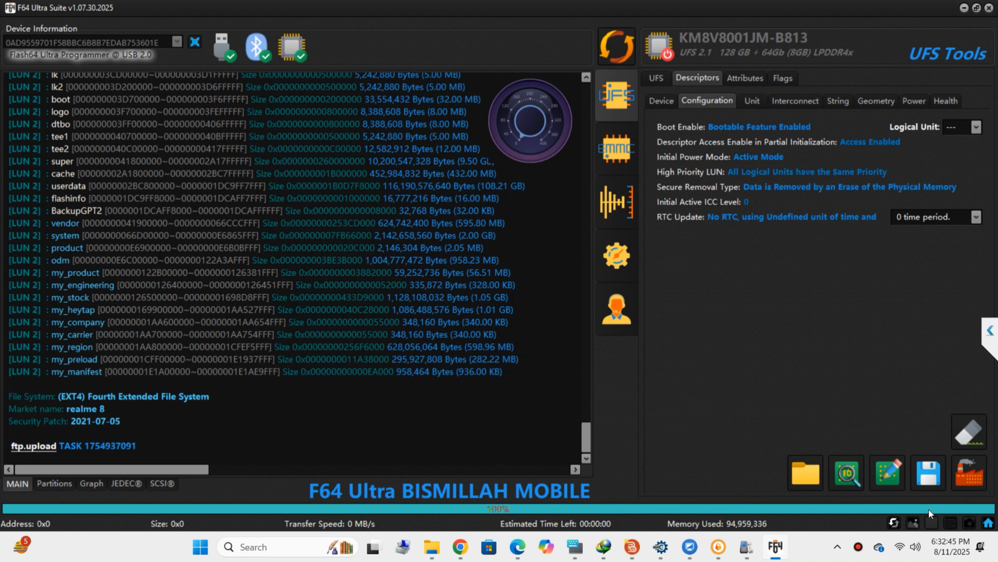
Save the current UFS provisioning, erase the whole chip, and reconnect to show three LUNs, LUN2 at 119.17 GB.
left_click(928, 472)
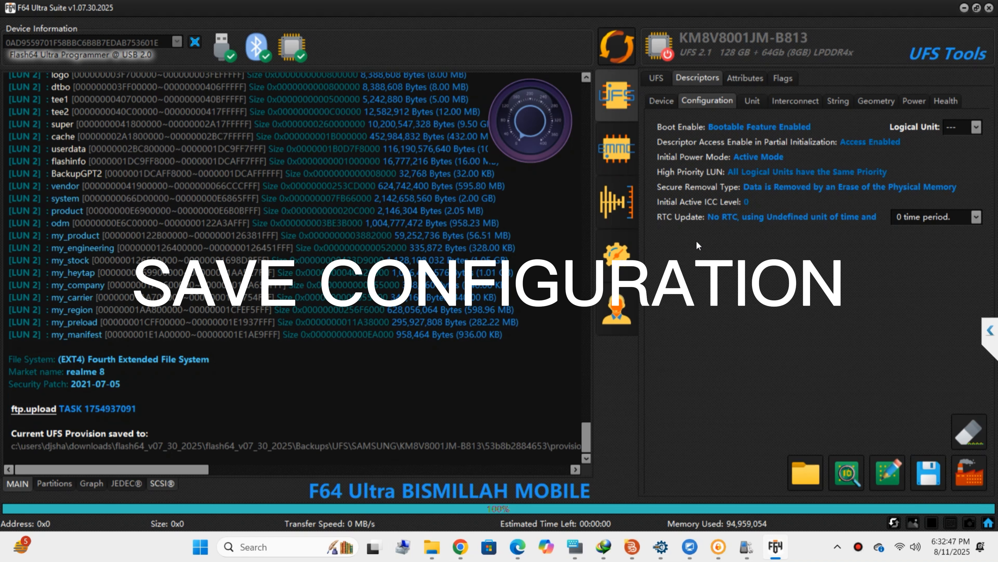
left_click(977, 434)
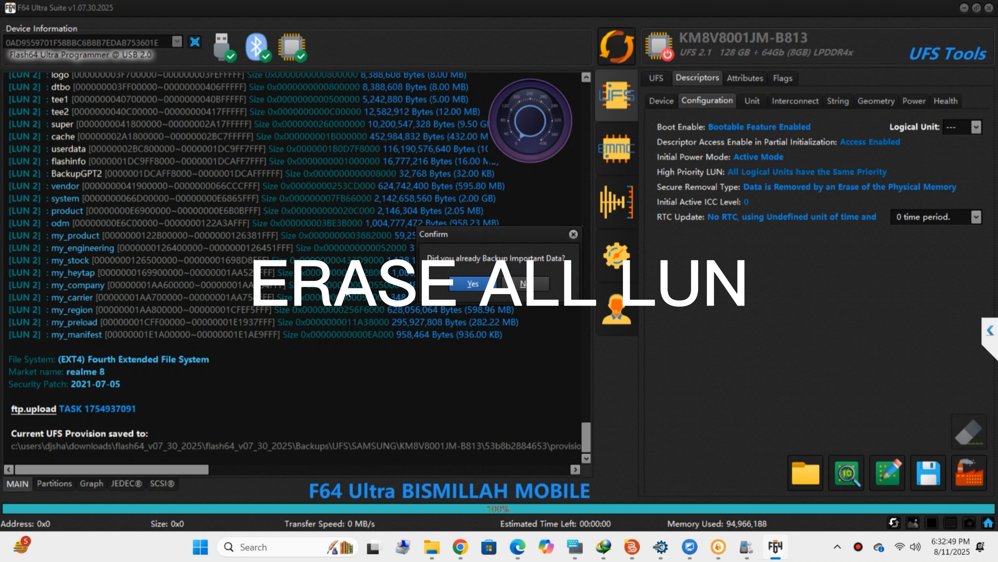
left_click(464, 282)
left_click(464, 282)
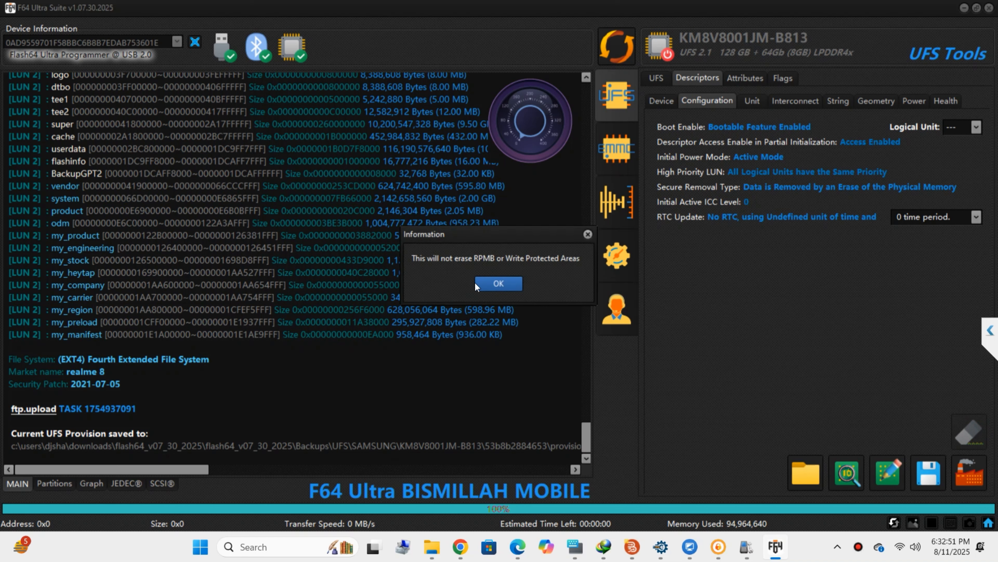
left_click(474, 282)
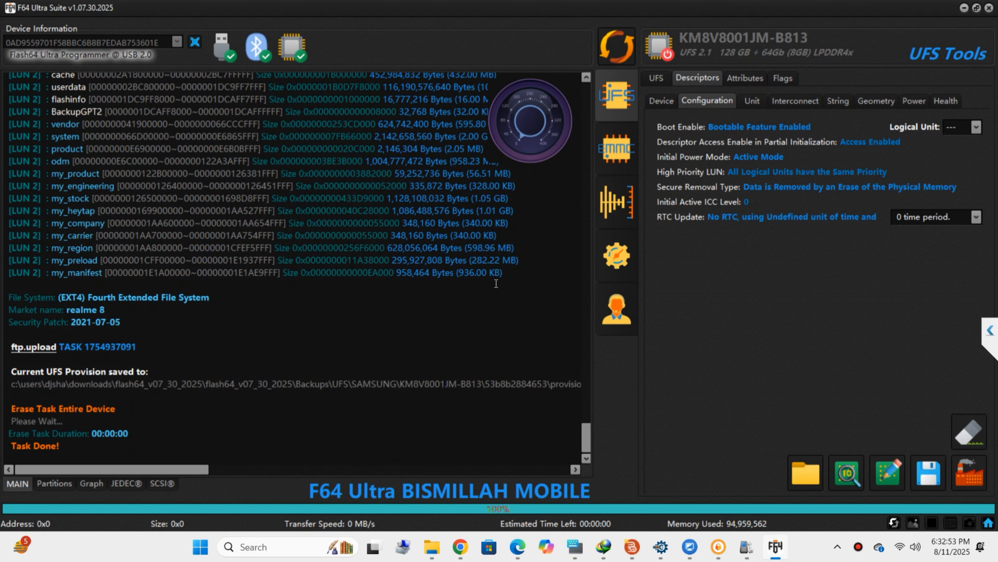
left_click(610, 47)
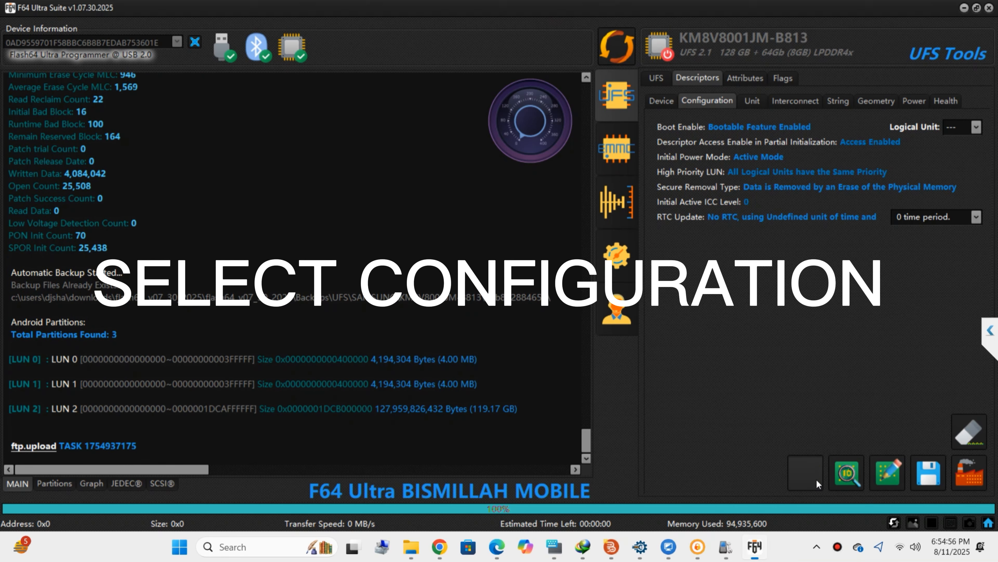
Browse to Downloads\Flash64_V07_30_2025\Backups\UFS\SAMSUNG\KM8V8001JM-B813\53b8b2884653 to load a provisioning file.
left_click(817, 481)
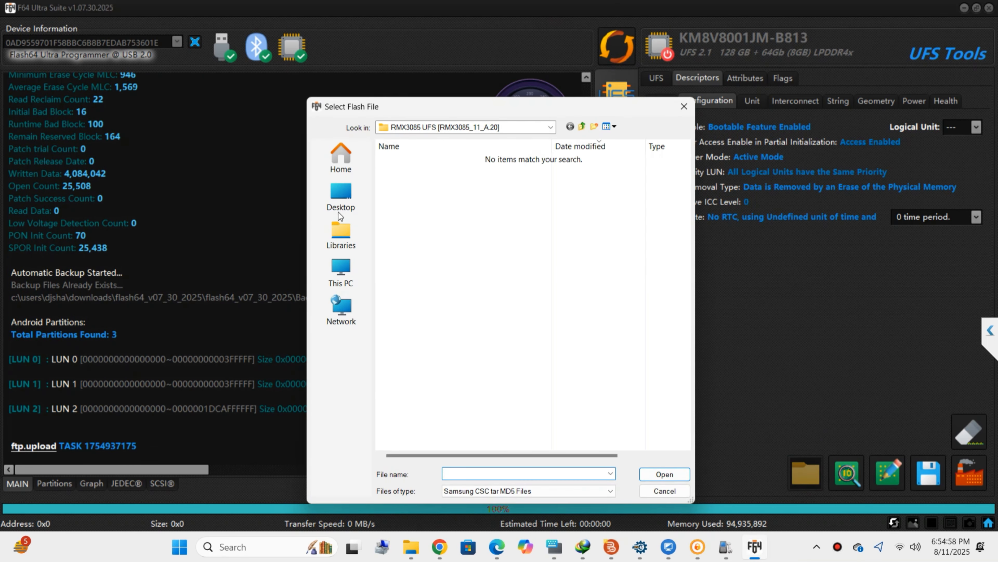
left_click(335, 271)
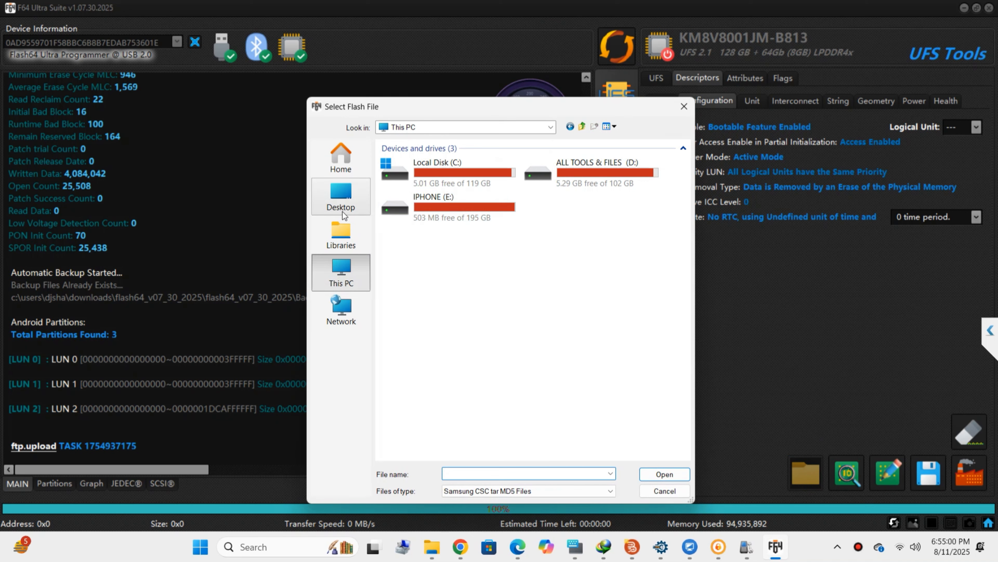
left_click(341, 204)
double_click(456, 228)
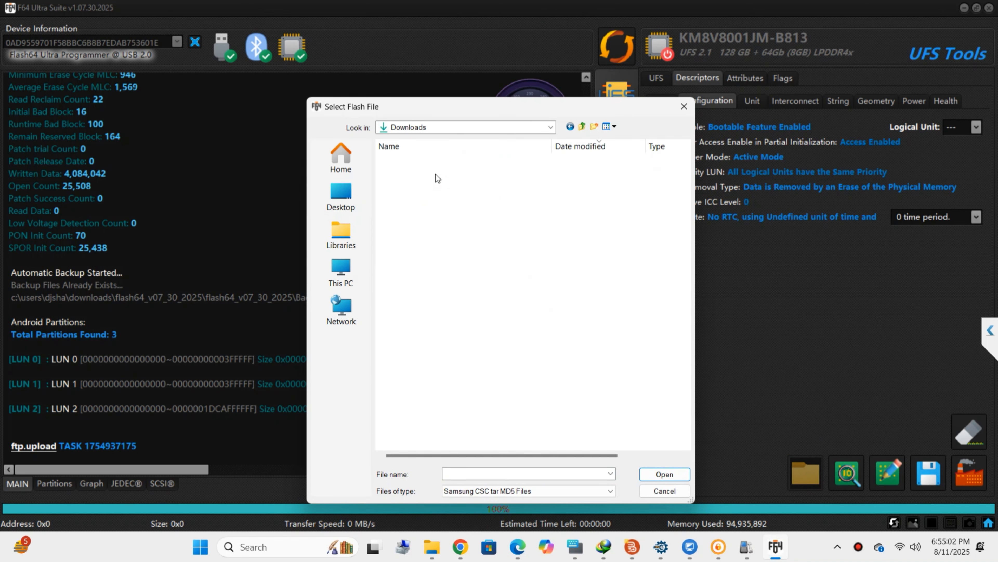
double_click(424, 186)
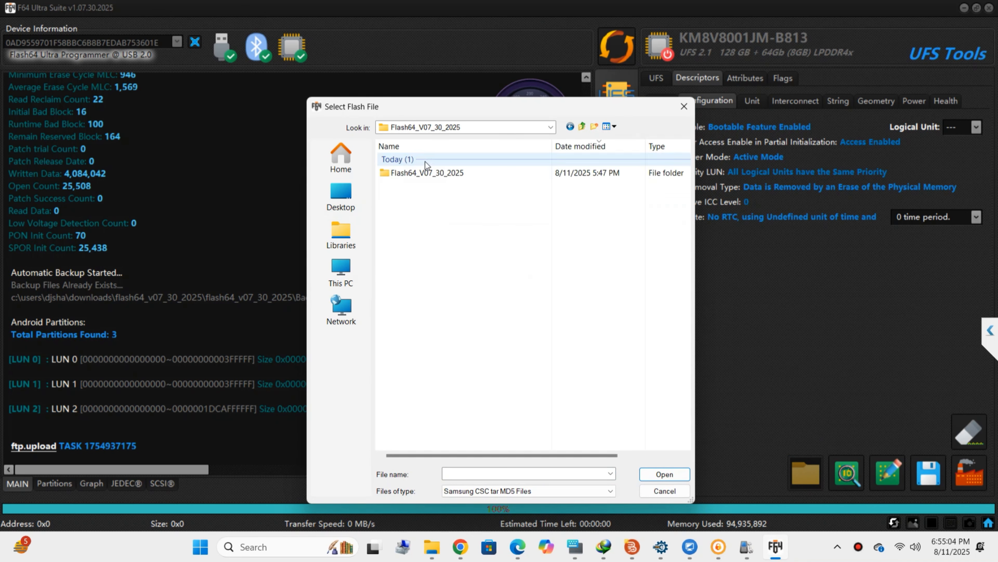
left_click(430, 175)
double_click(430, 175)
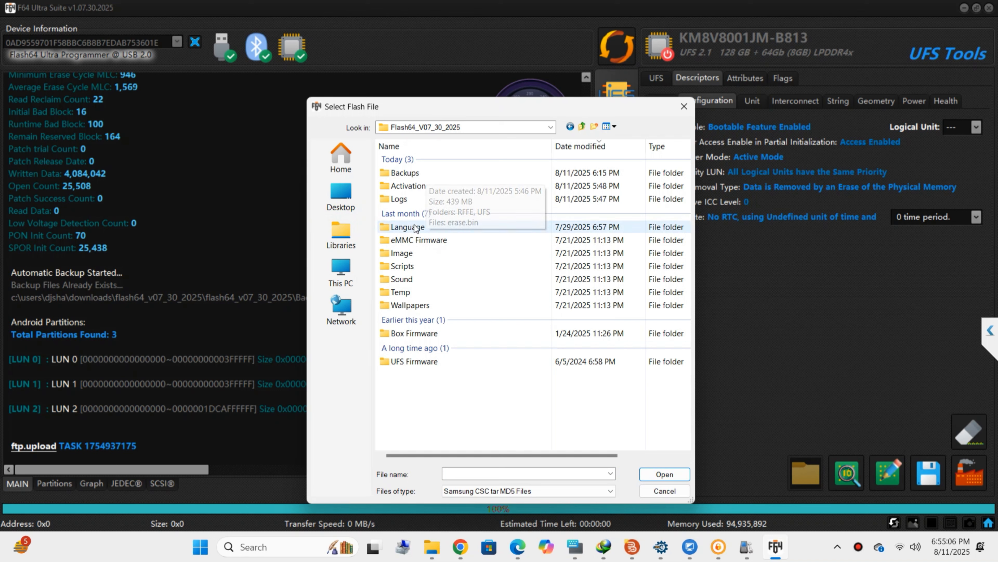
double_click(436, 173)
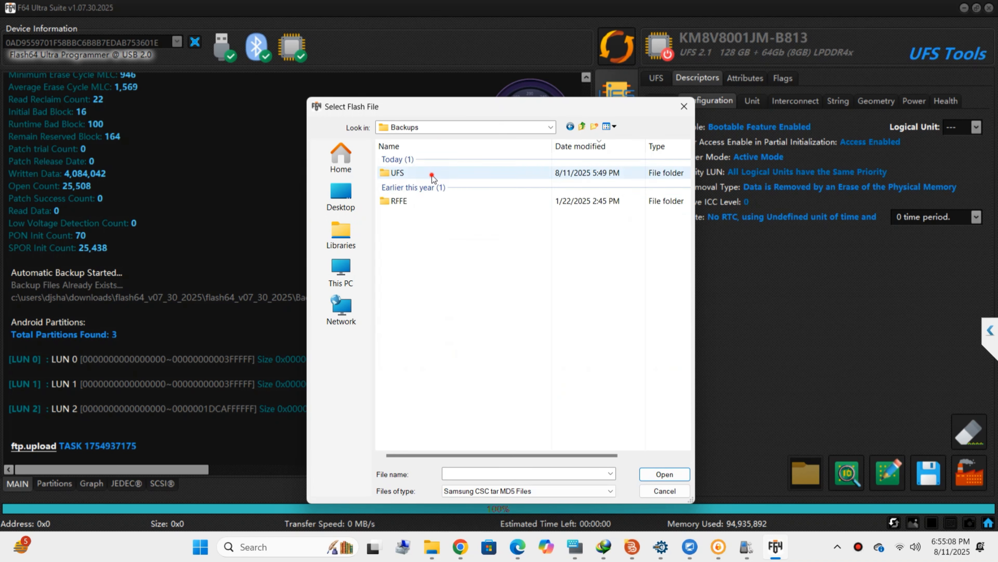
double_click(435, 173)
double_click(432, 175)
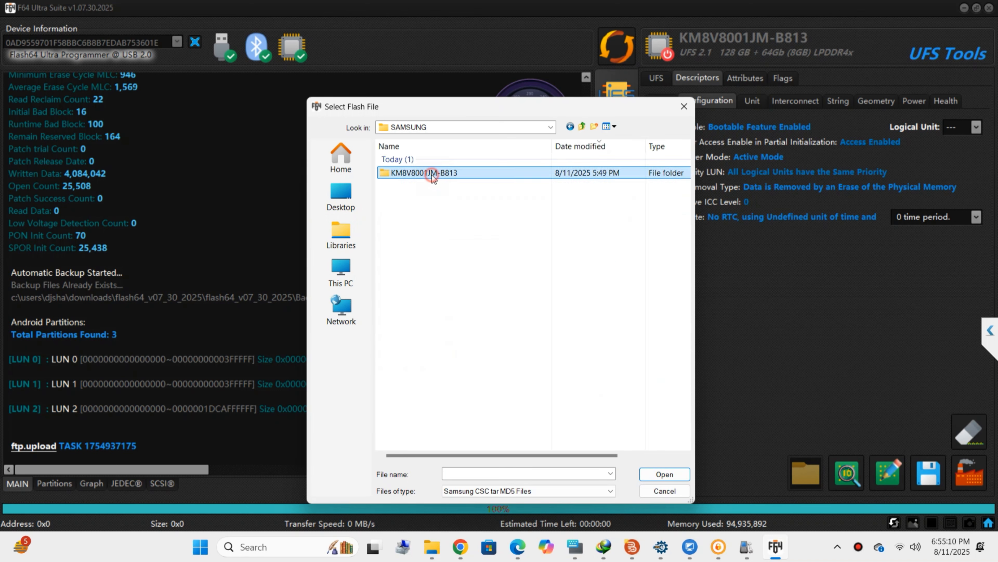
double_click(432, 175)
double_click(432, 175)
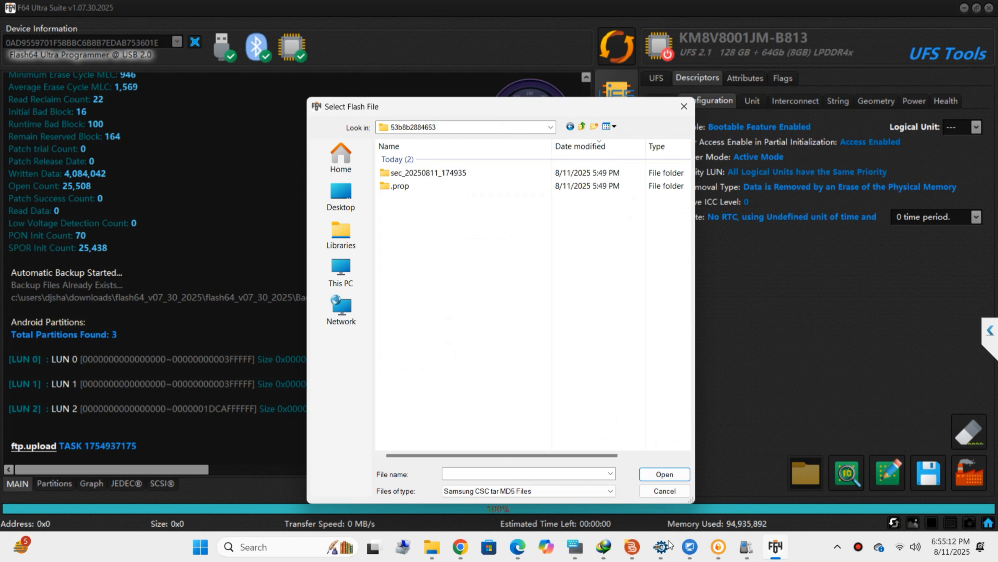
Show all file types and load the provision_samsung_20250811_175006 configuration.
left_click(565, 491)
left_click(509, 476)
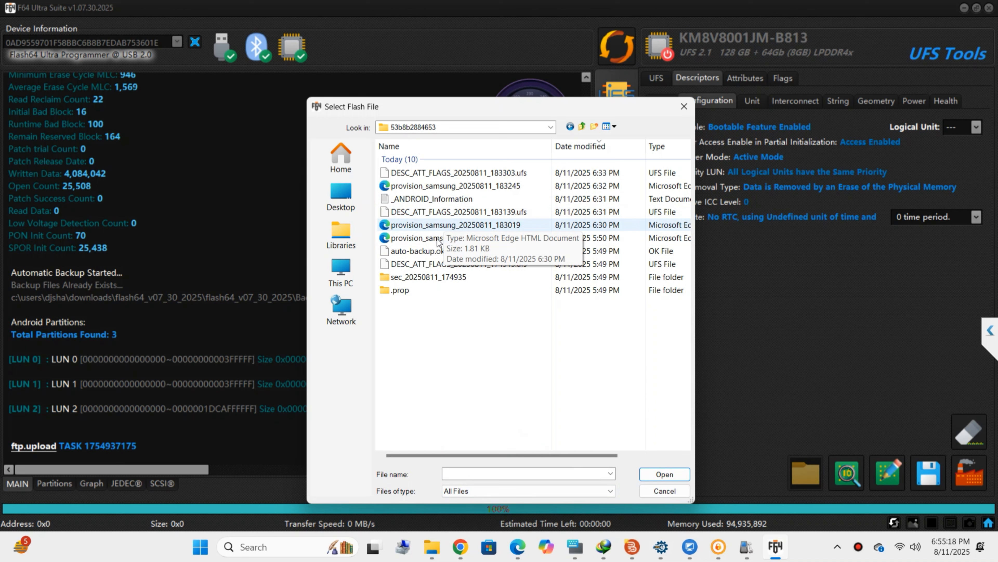
left_click(442, 230)
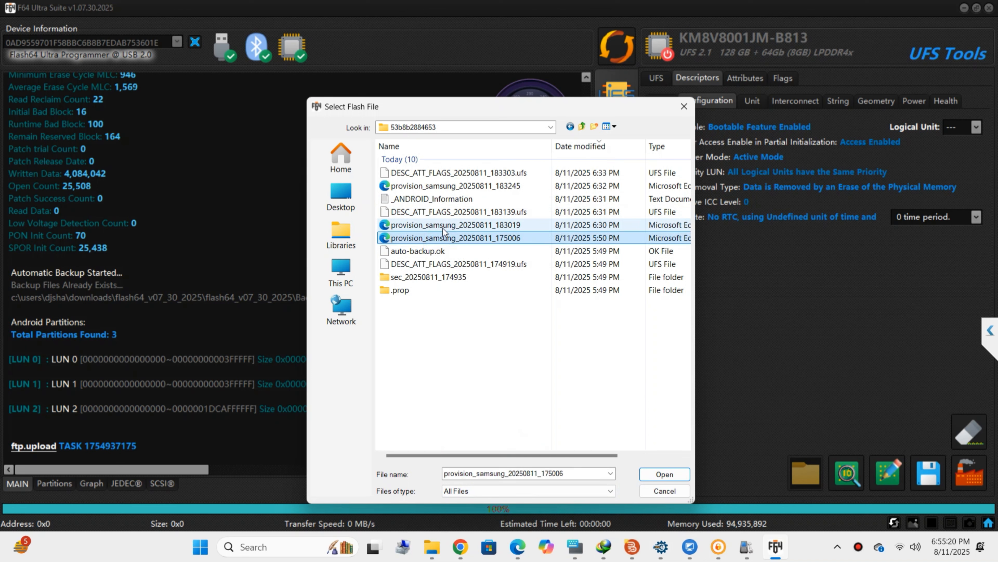
double_click(468, 239)
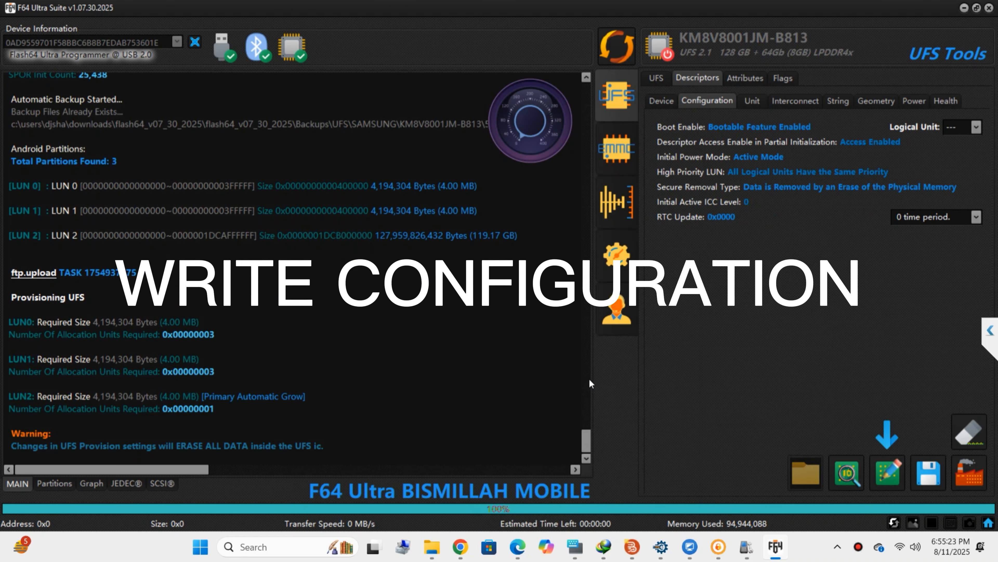
Write the loaded provisioning to the chip, reconnect, and view the UFS Partitions table.
left_click(885, 479)
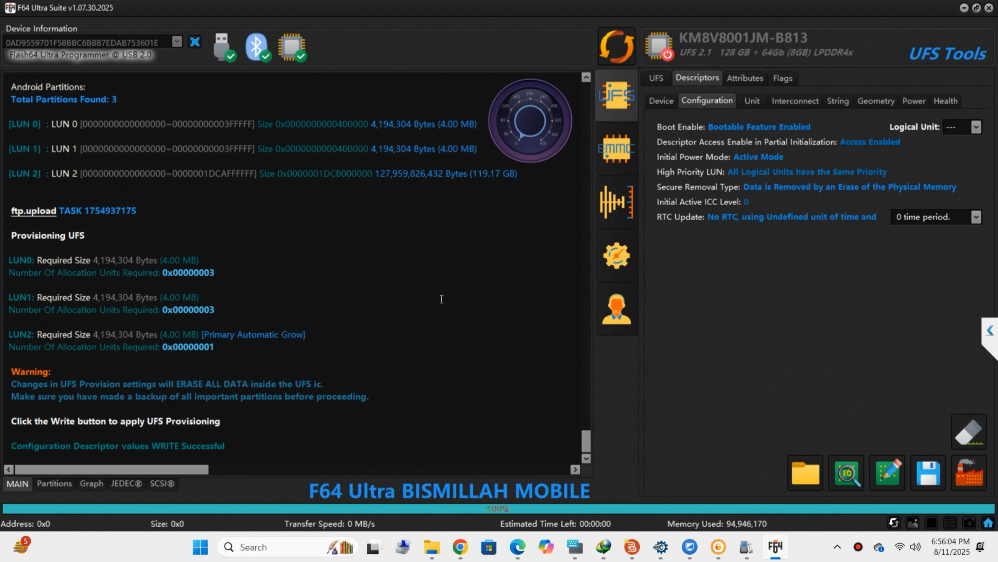
left_click(610, 50)
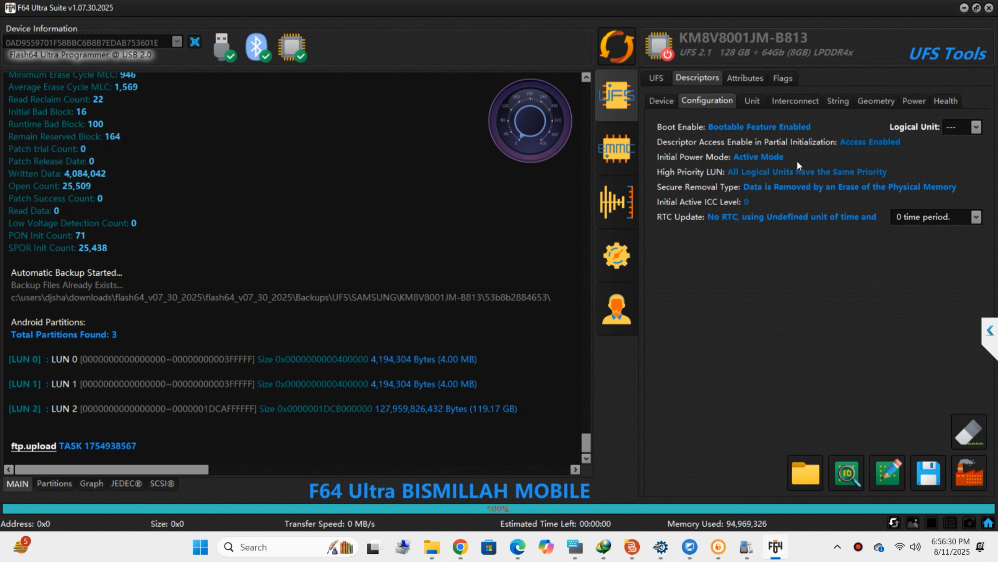
left_click(664, 77)
left_click(55, 483)
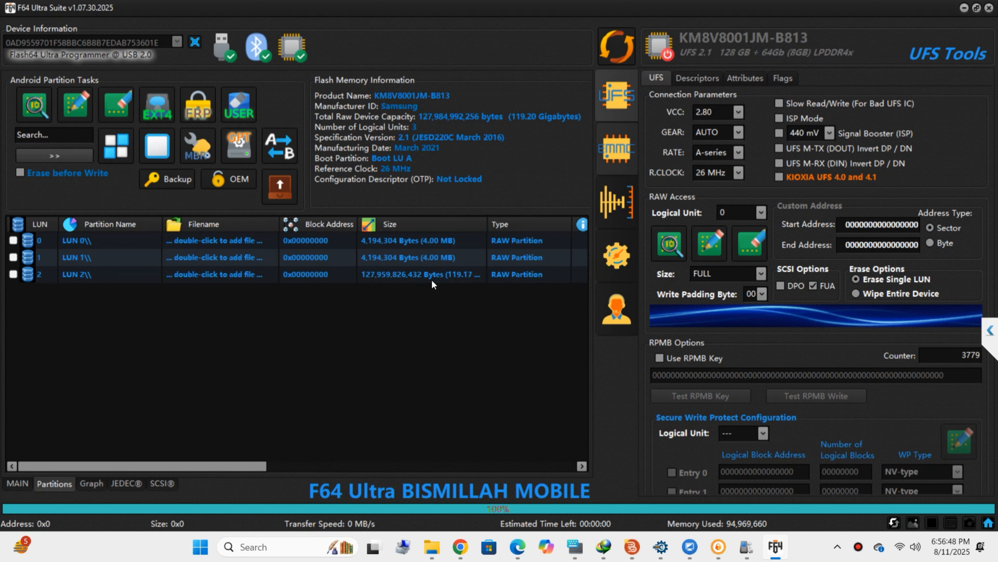
Copy the flash memory info, then load MT6785.map from the RMX3085 UFS dump folder into LUN 0.
left_click(421, 182)
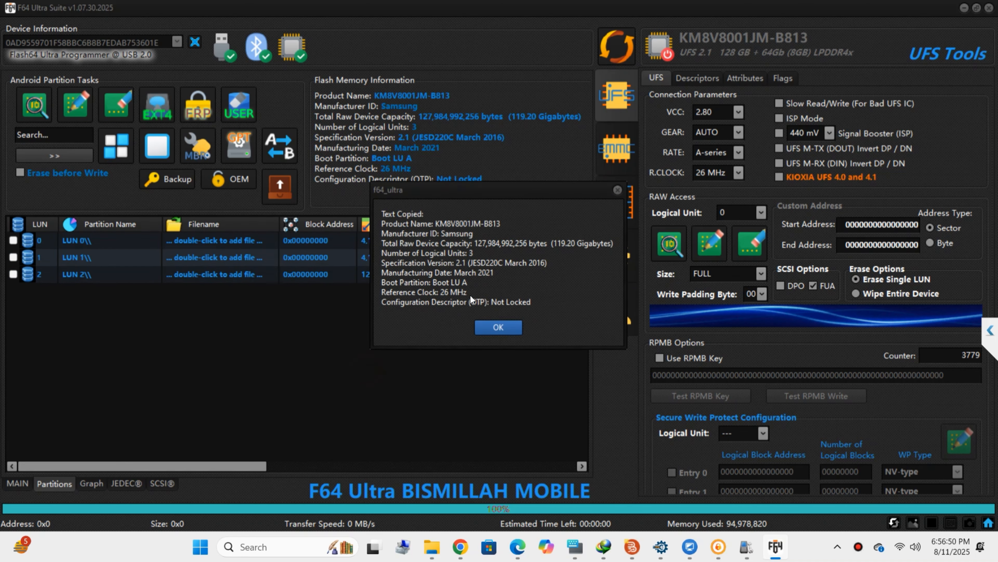
left_click(501, 328)
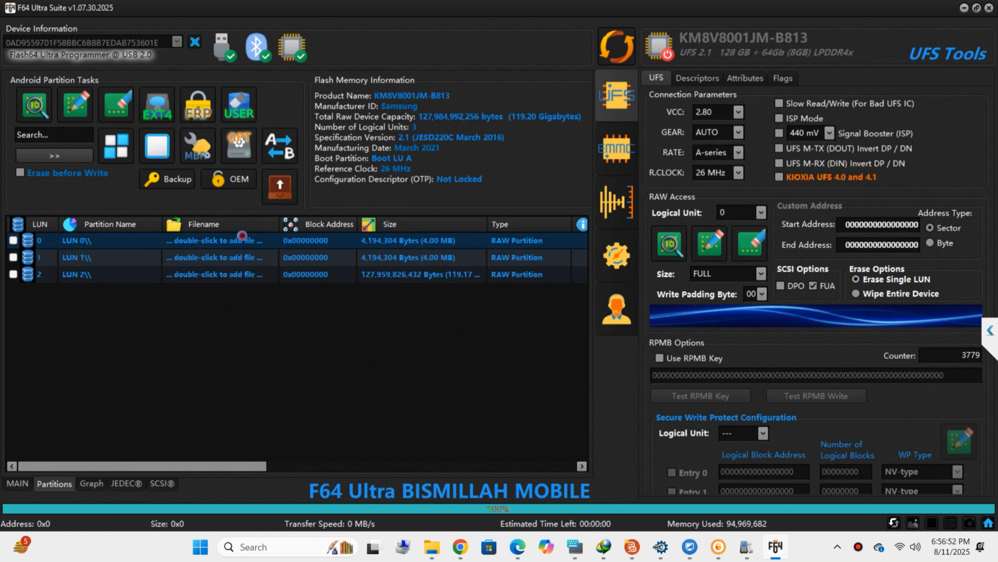
double_click(243, 239)
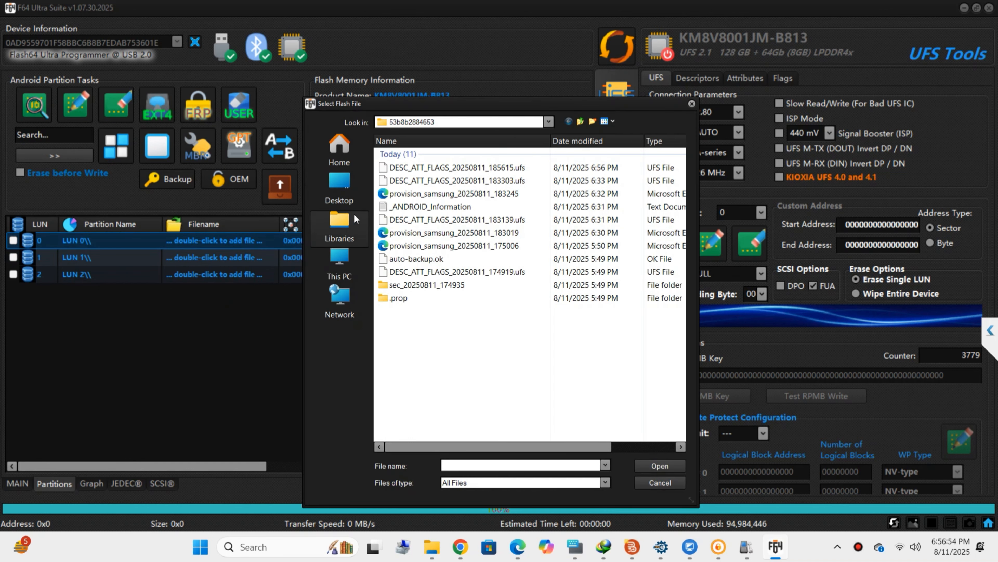
left_click(339, 261)
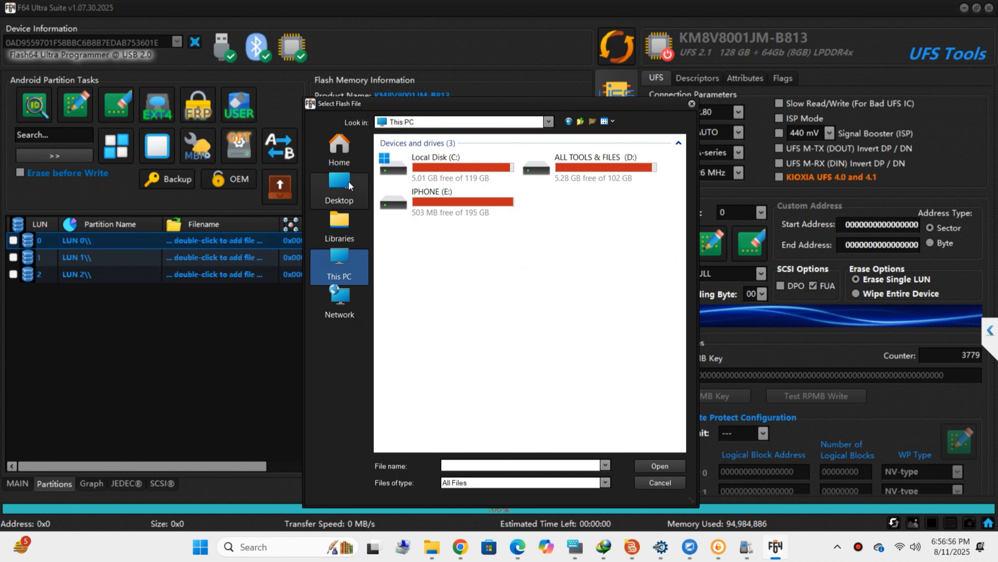
left_click(339, 186)
double_click(457, 225)
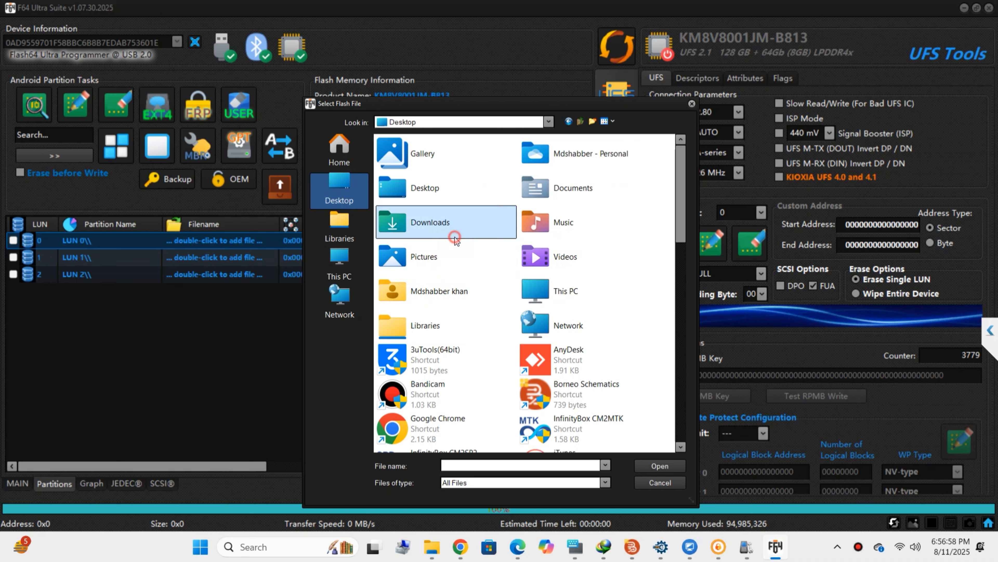
double_click(417, 181)
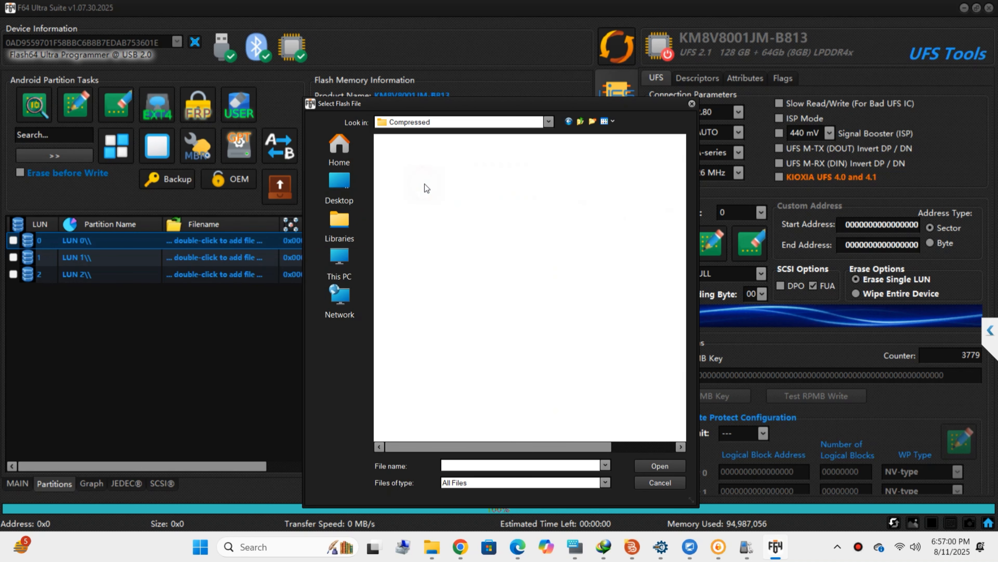
double_click(452, 169)
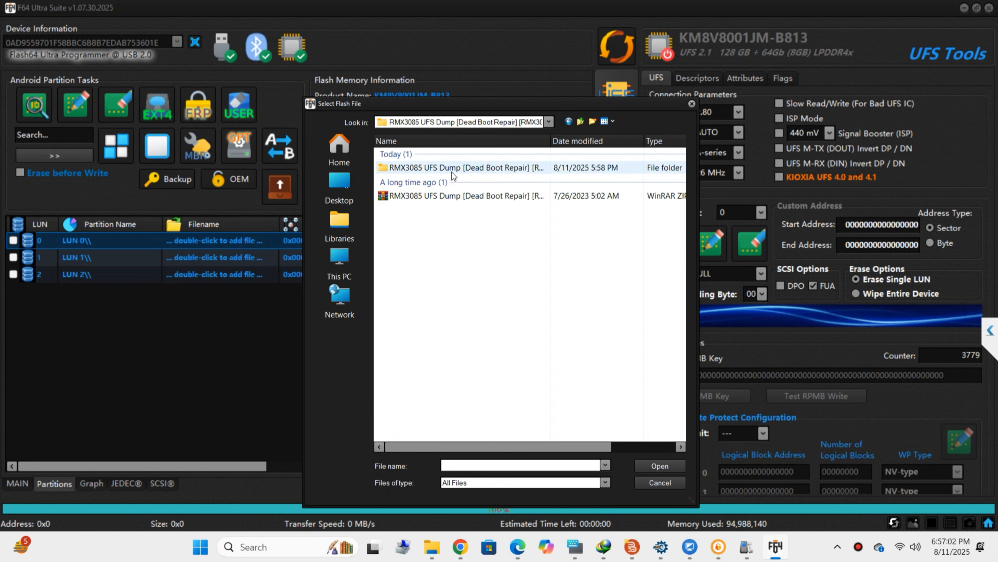
double_click(453, 172)
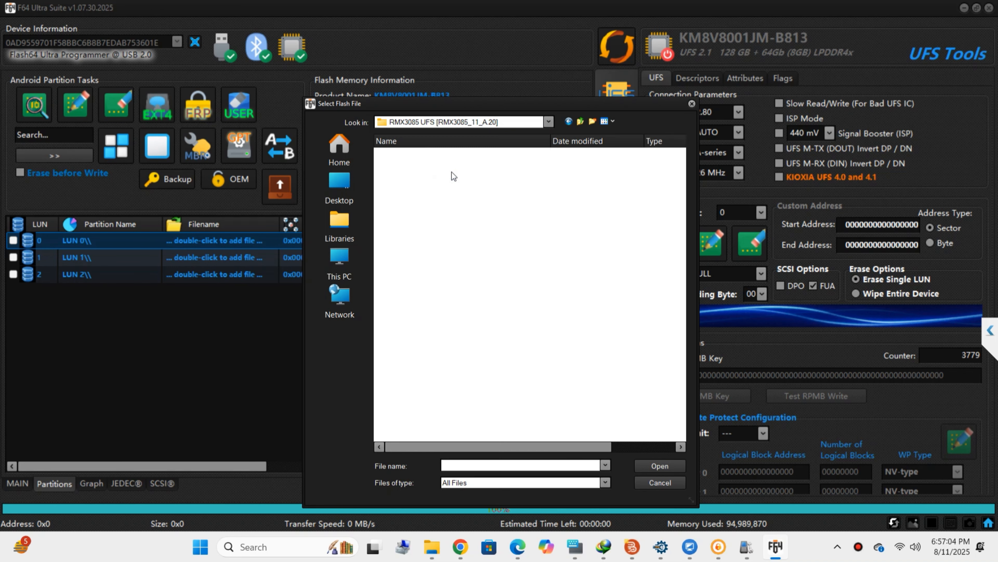
left_click(405, 181)
double_click(405, 182)
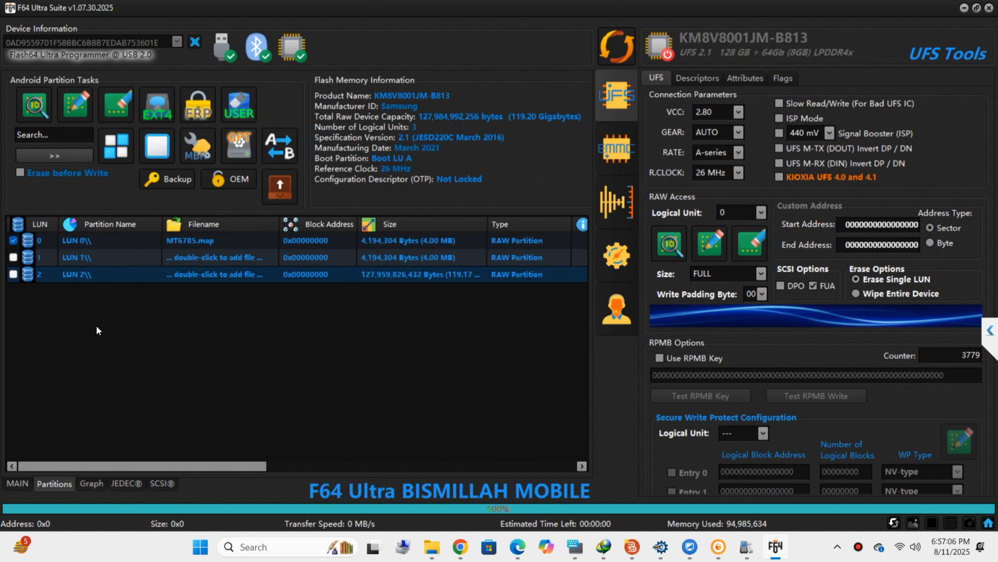
Load MT6785.map into LUN 2 and LUN 1, checking the log after each.
left_click(22, 482)
left_click(55, 483)
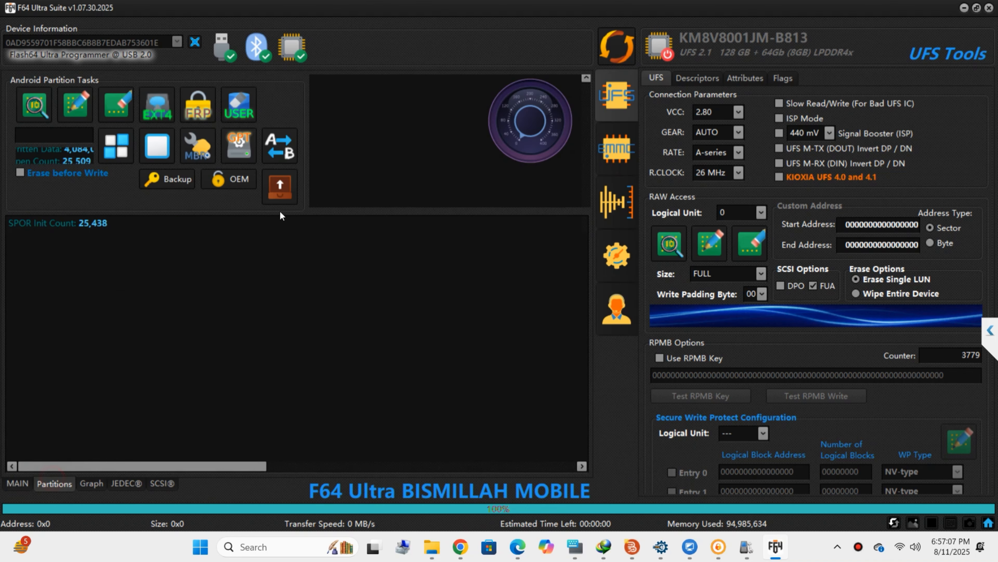
double_click(212, 275)
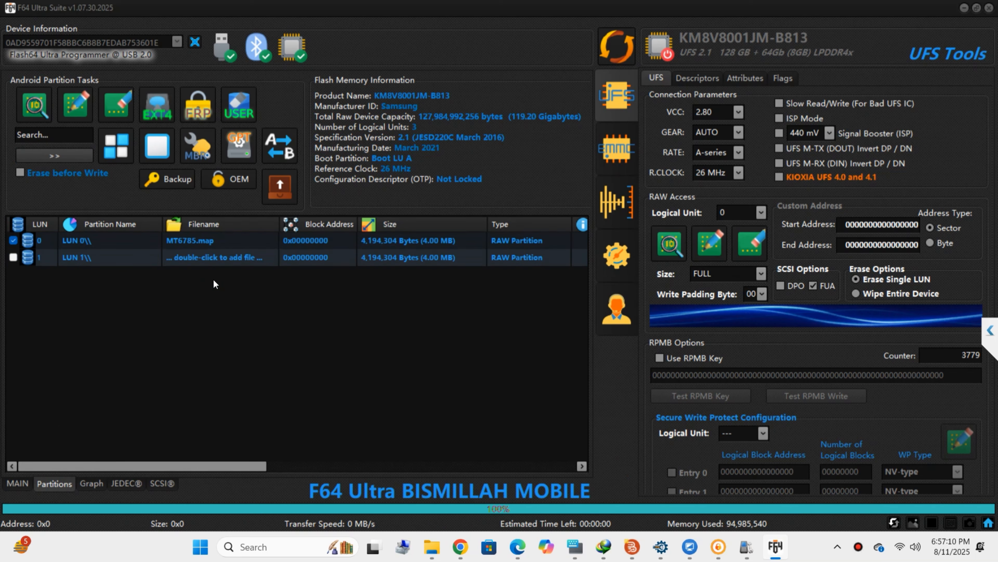
double_click(476, 179)
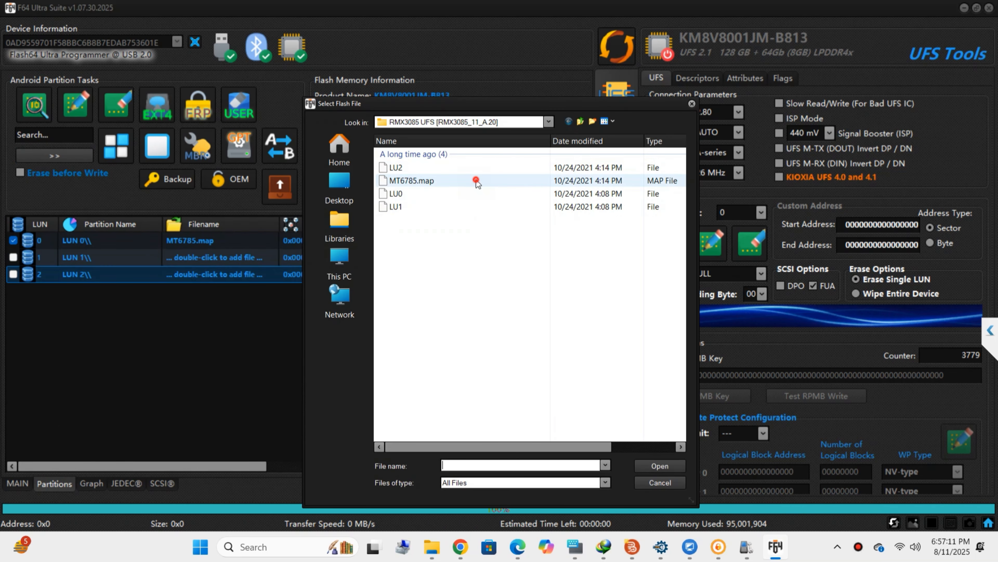
left_click(17, 493)
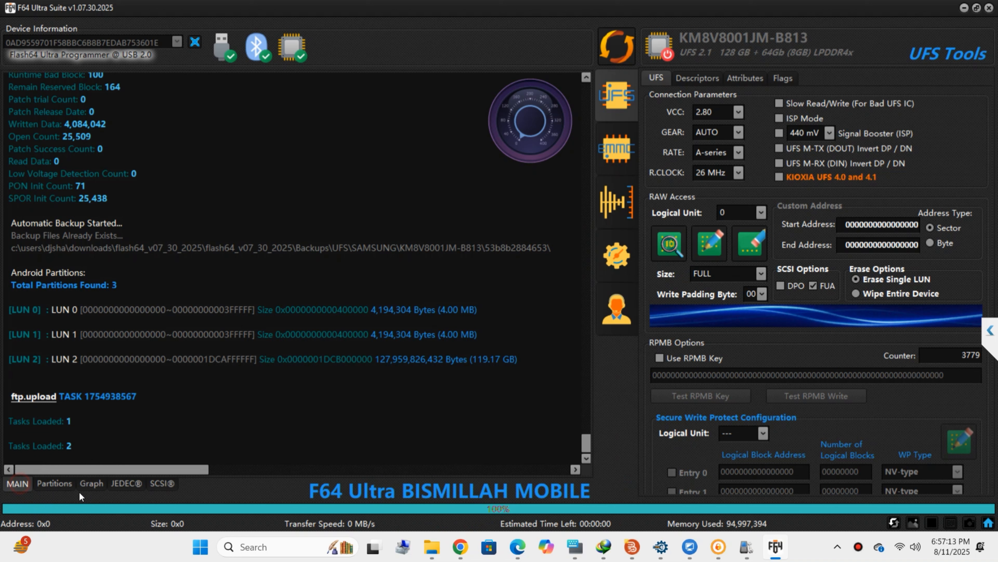
left_click(65, 486)
double_click(205, 257)
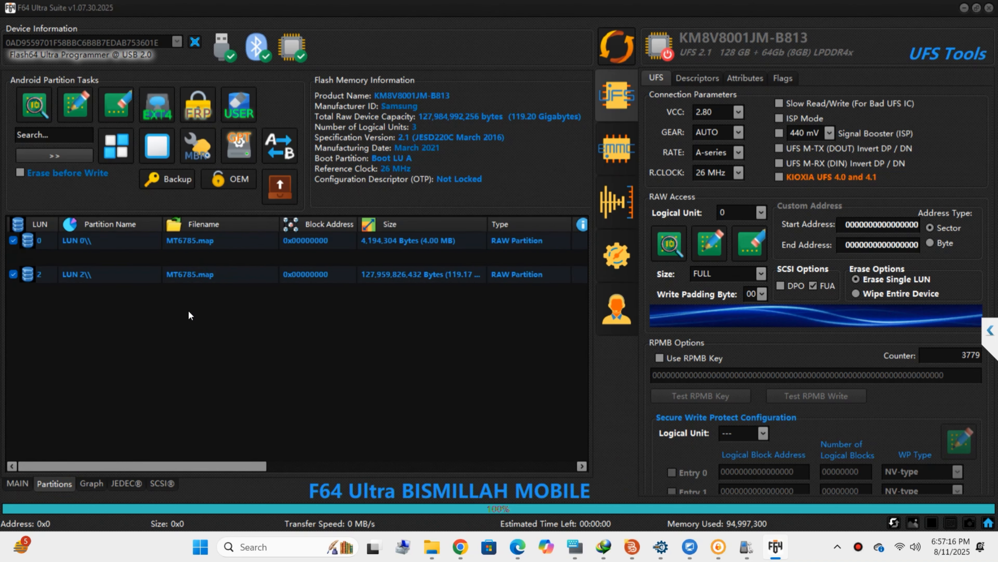
double_click(440, 180)
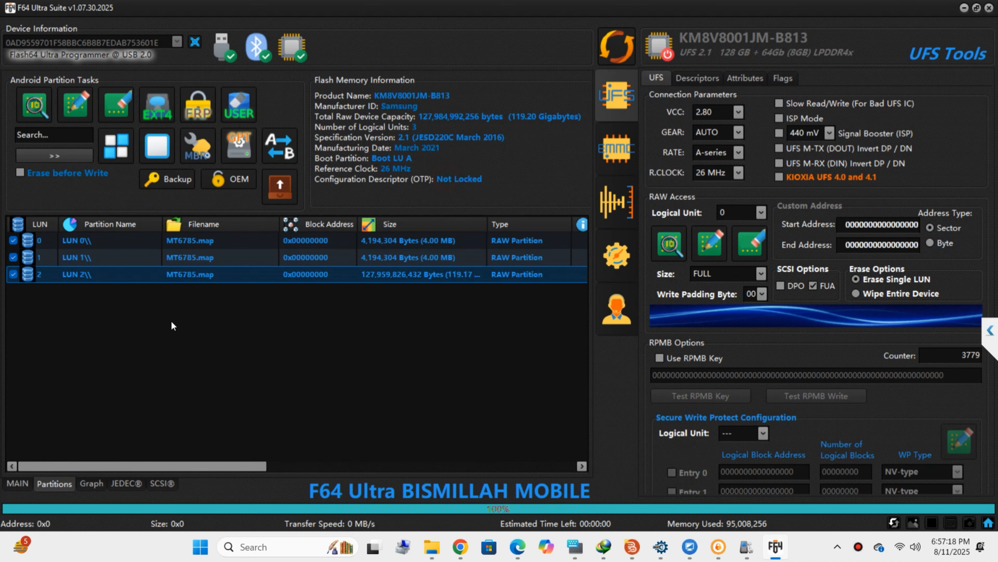
left_click(25, 488)
left_click(49, 487)
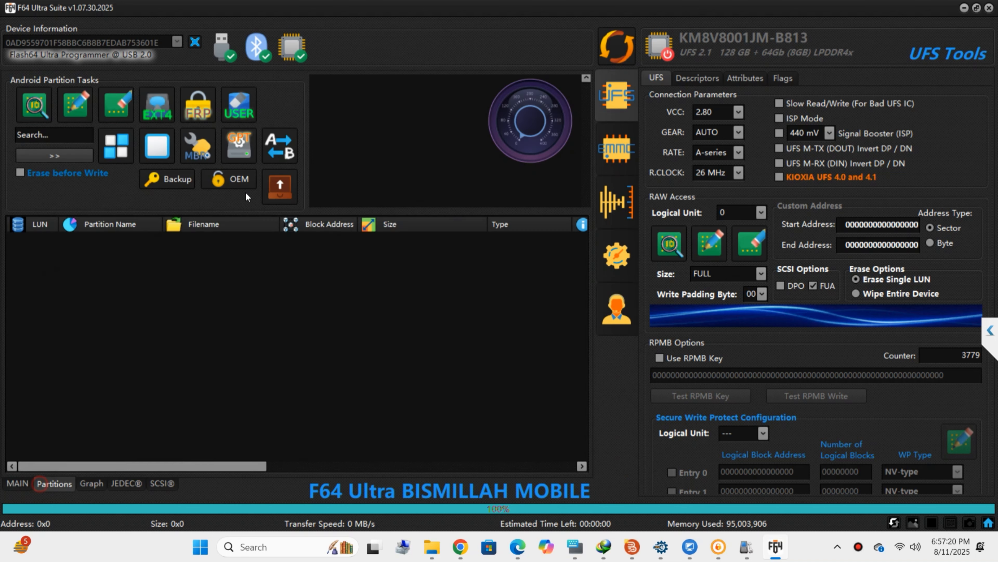
Assign the LU0, LU1 and LU2 dump files to LUN 0, LUN 1 and LUN 2.
double_click(197, 240)
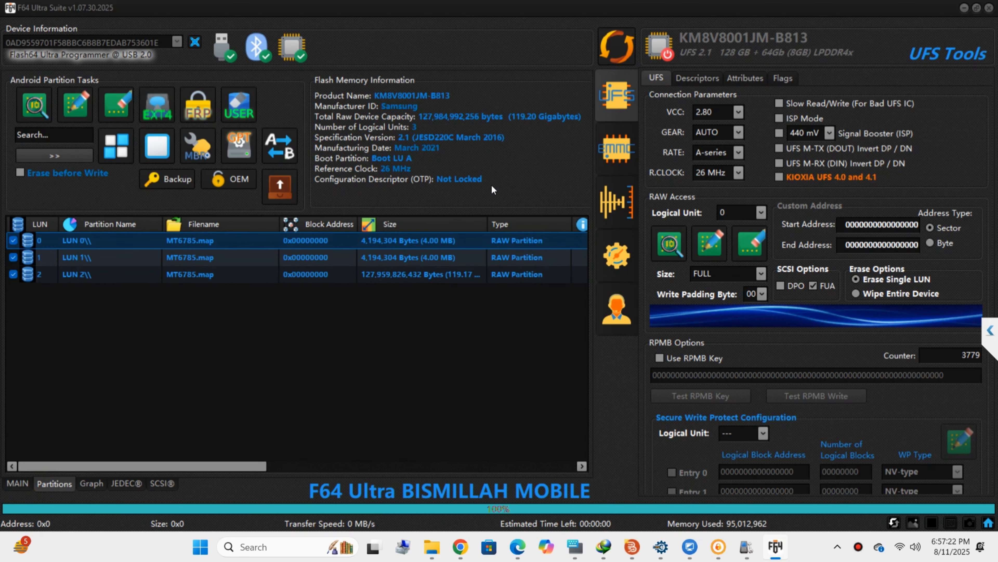
double_click(425, 197)
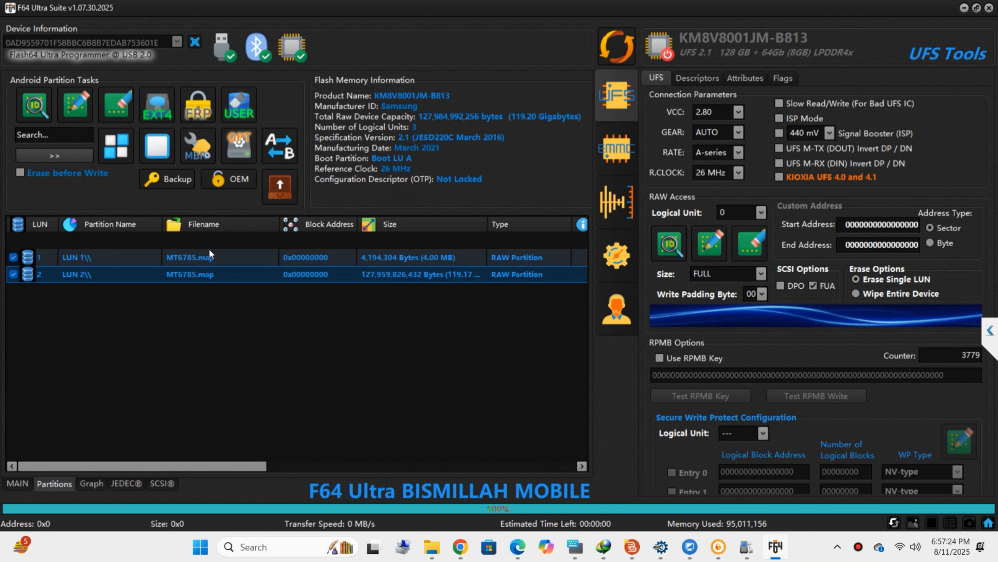
double_click(209, 258)
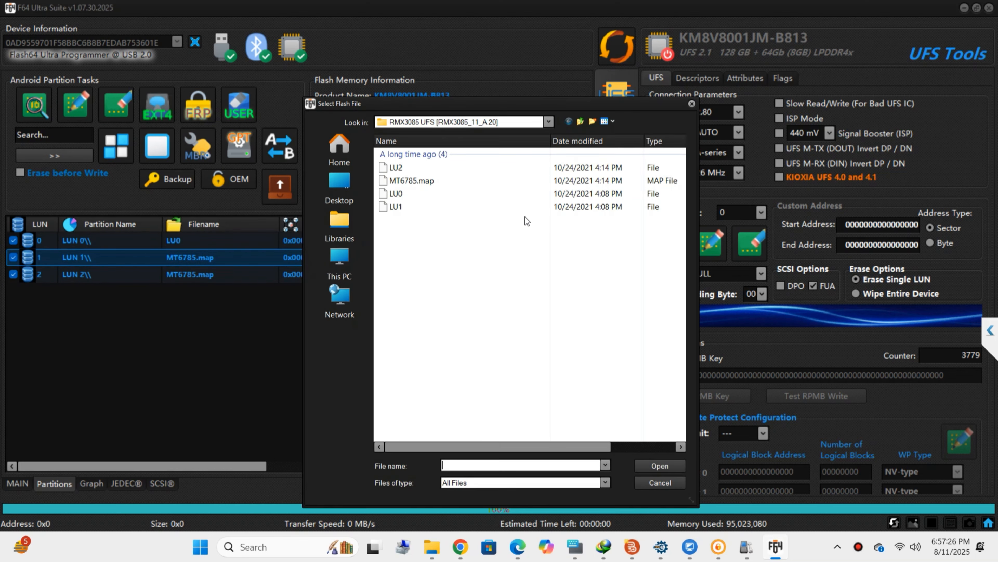
left_click(434, 210)
double_click(435, 207)
left_click(179, 278)
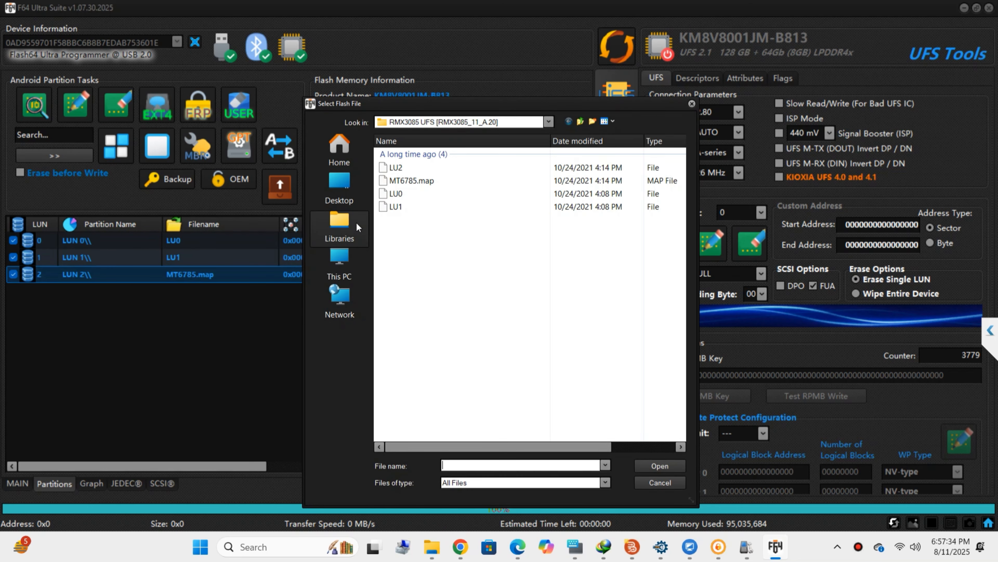
double_click(408, 169)
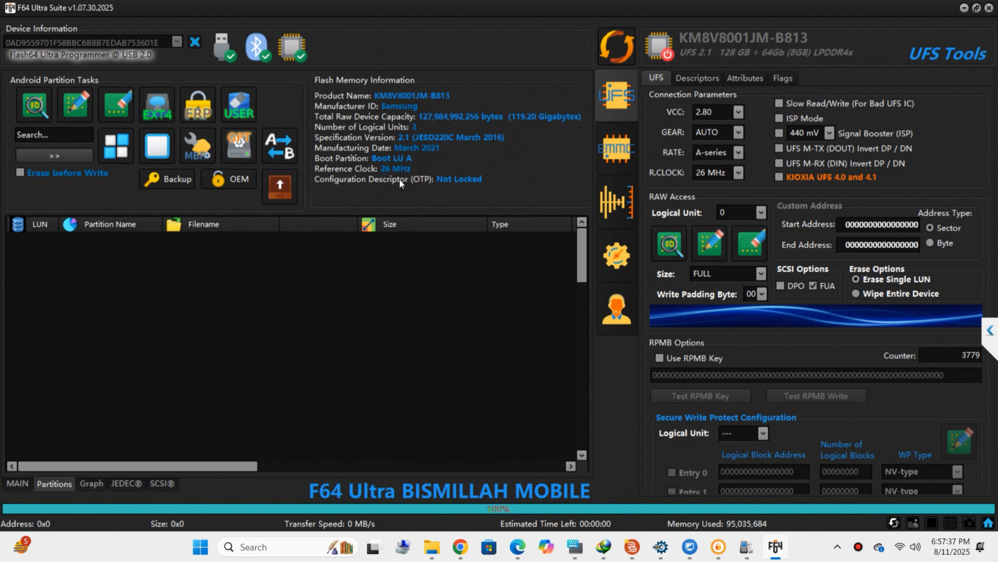
Confirm writing the dump partitions to the chip and watch the MAIN log until Task Done in 00:04:44.
scroll(338, 349, "down", 13)
scroll(337, 349, "down", 1)
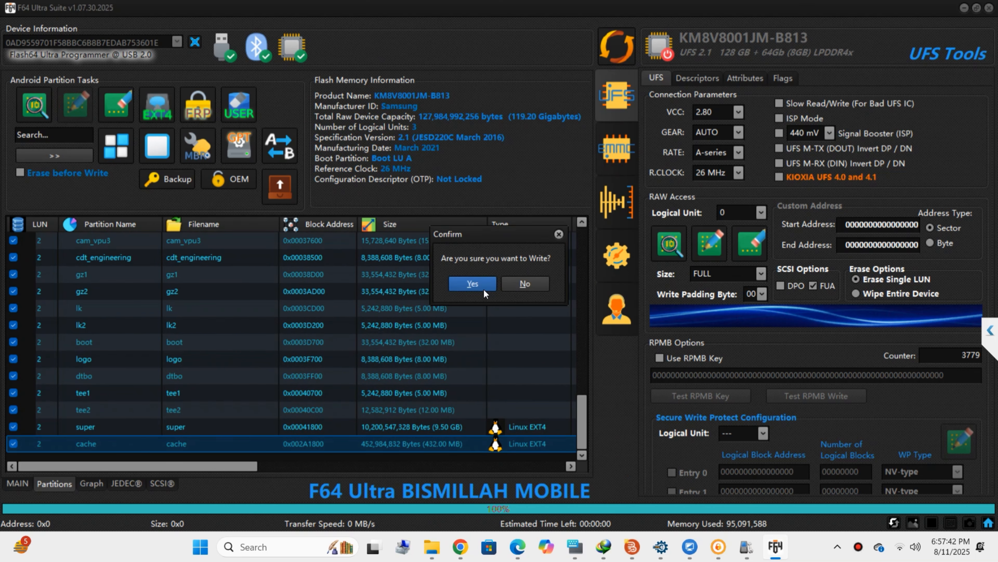
left_click(481, 283)
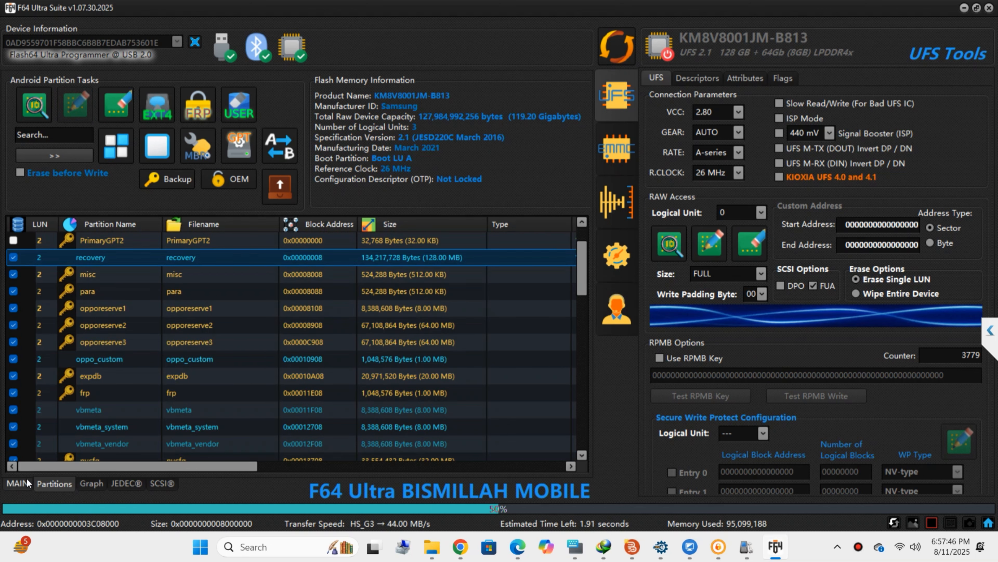
left_click(25, 487)
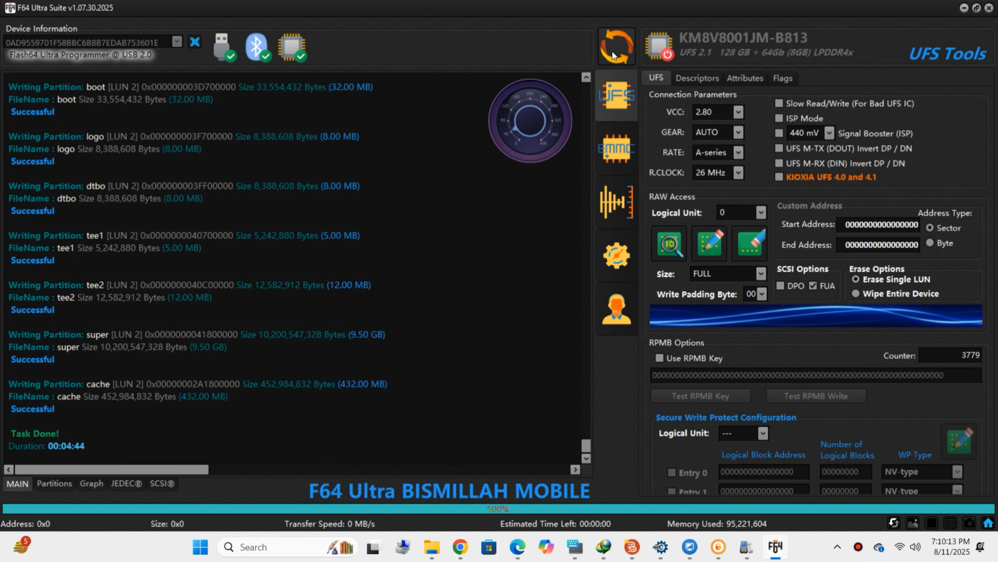
Reconnect to read back the device info: realme 8 RMX3085, Android 11, patch 2021-09-05.
left_click(613, 51)
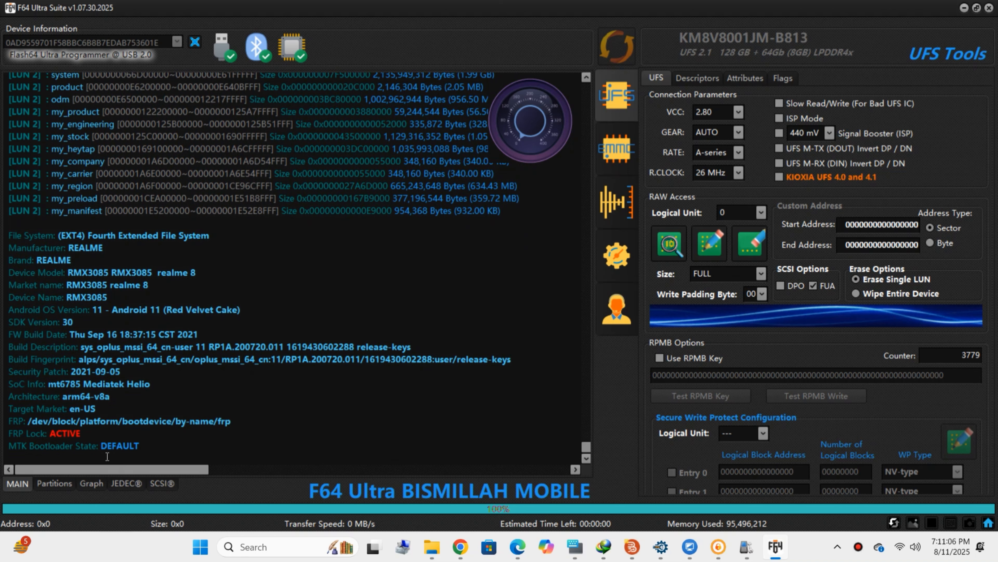
Return to the partitions view showing the KM8V8001JM-B813 chip with 3 logical units, 119.20 GB.
left_click(60, 484)
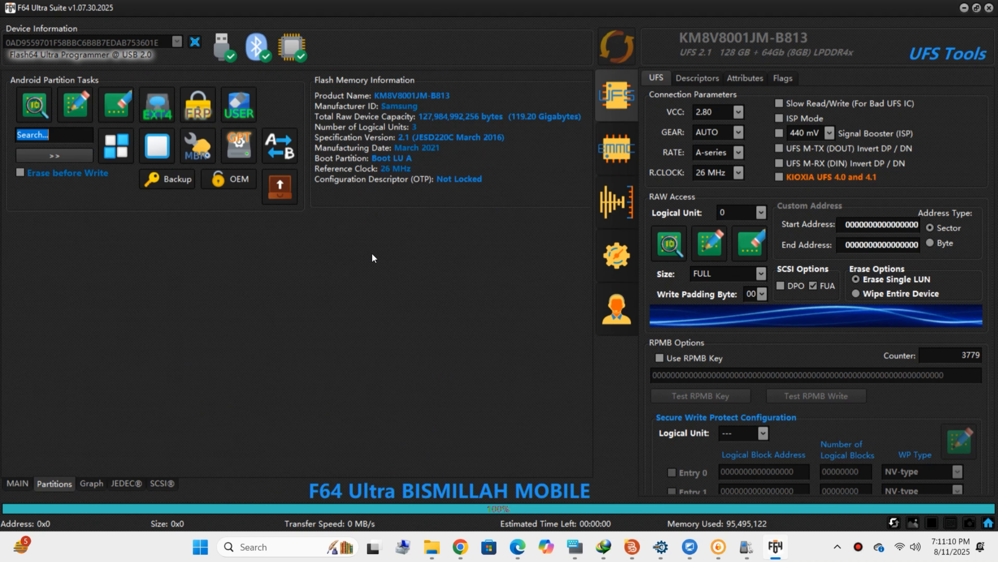
left_click(17, 483)
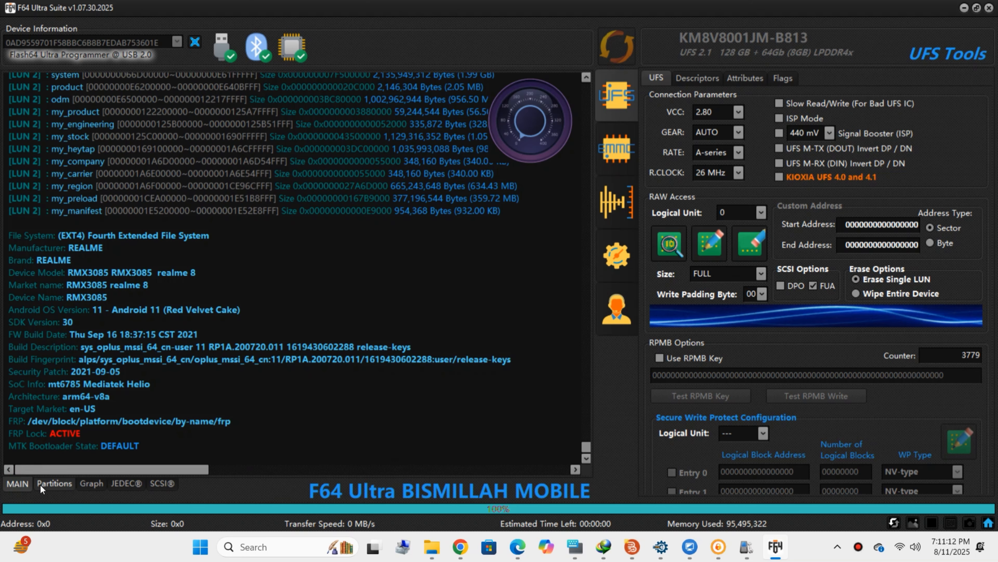
left_click(59, 486)
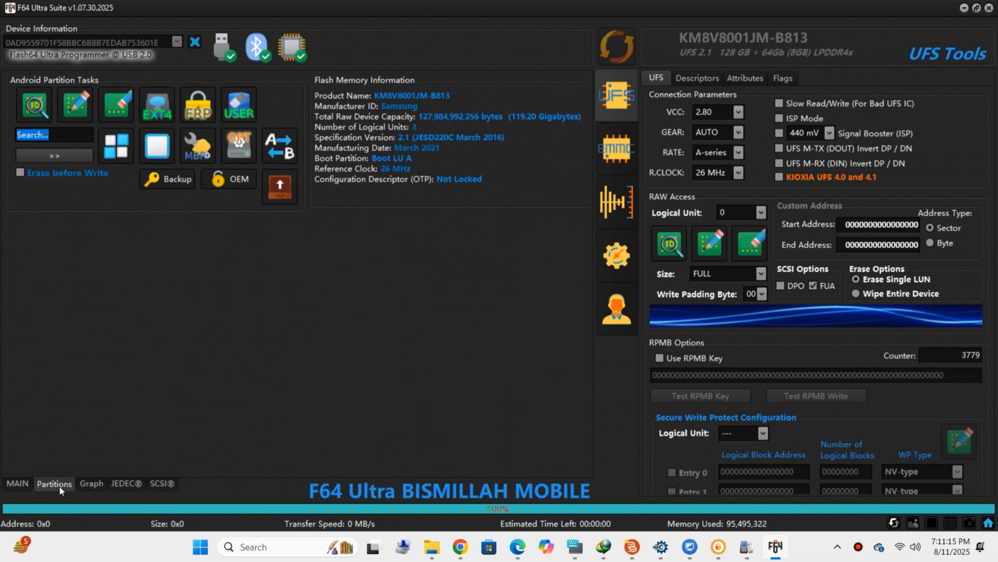